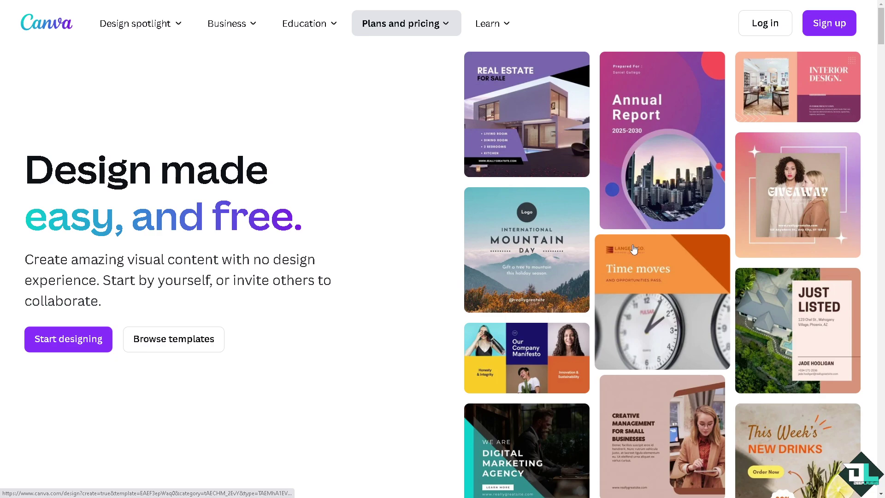
# Start signing in to Canva from the sign-up prompt using Continue another way
pyautogui.click(829, 23)
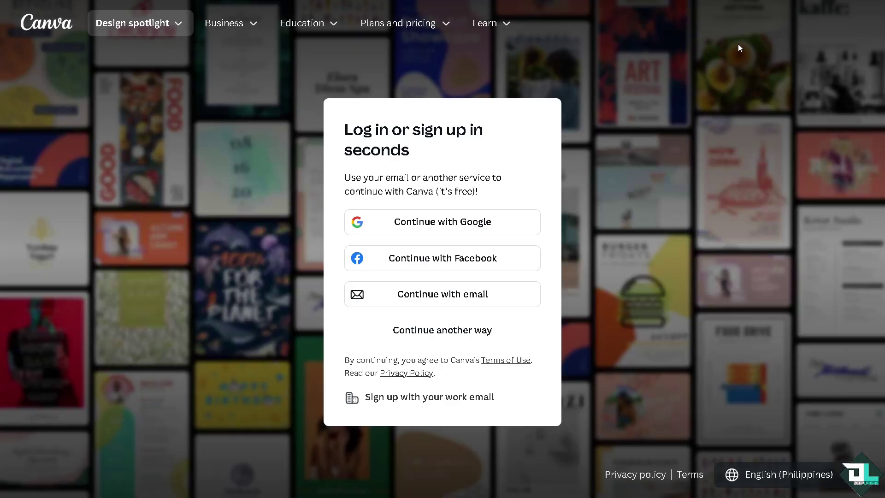
pyautogui.click(405, 331)
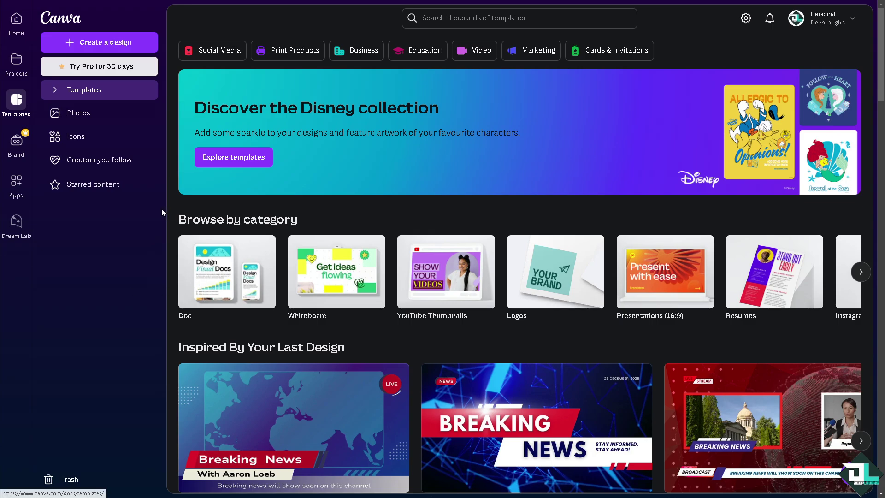
# Expand the Templates subcategories in the sidebar to reach the blank design
pyautogui.click(55, 89)
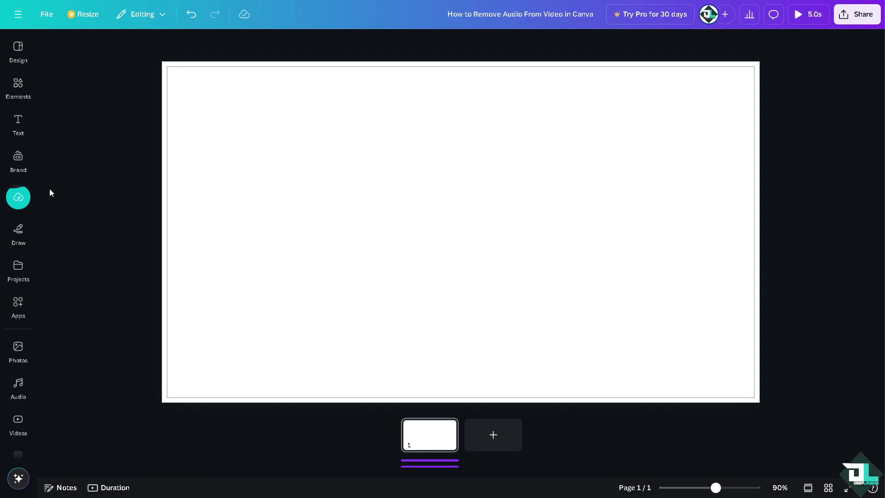
# Add the uploaded Remove Audio From Video thumbnail, moved to the top-left and slightly shrunk
pyautogui.click(19, 197)
pyautogui.click(18, 160)
pyautogui.click(19, 197)
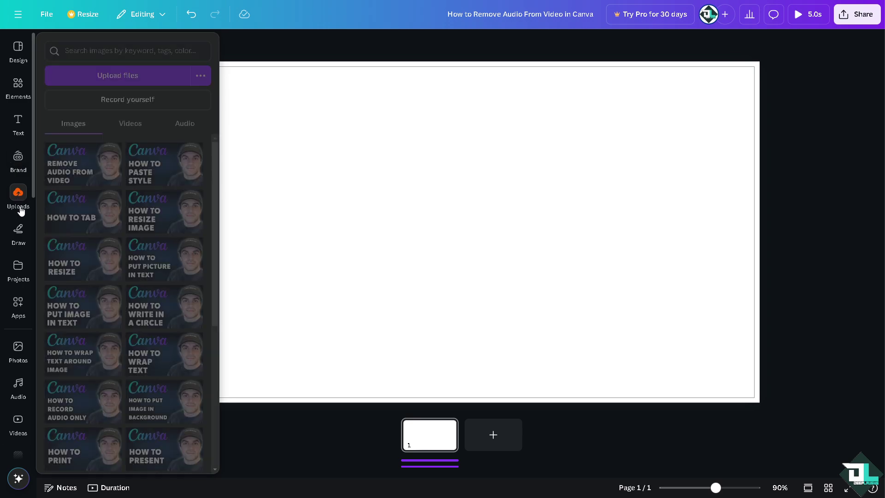
pyautogui.click(83, 165)
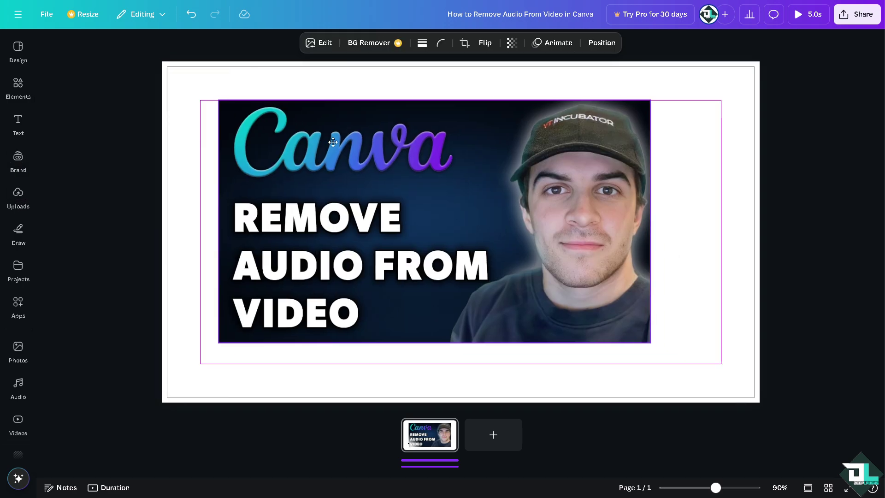
pyautogui.moveTo(364, 162); pyautogui.dragTo(288, 115)
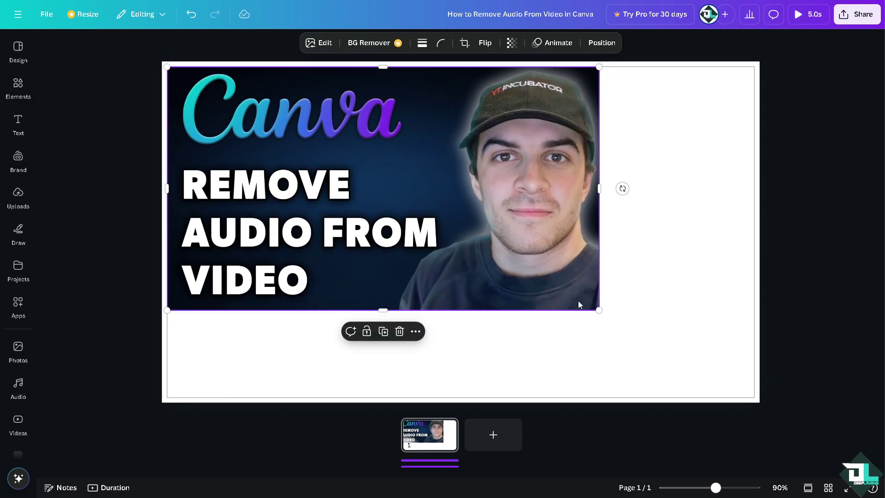
pyautogui.moveTo(597, 311); pyautogui.dragTo(547, 280)
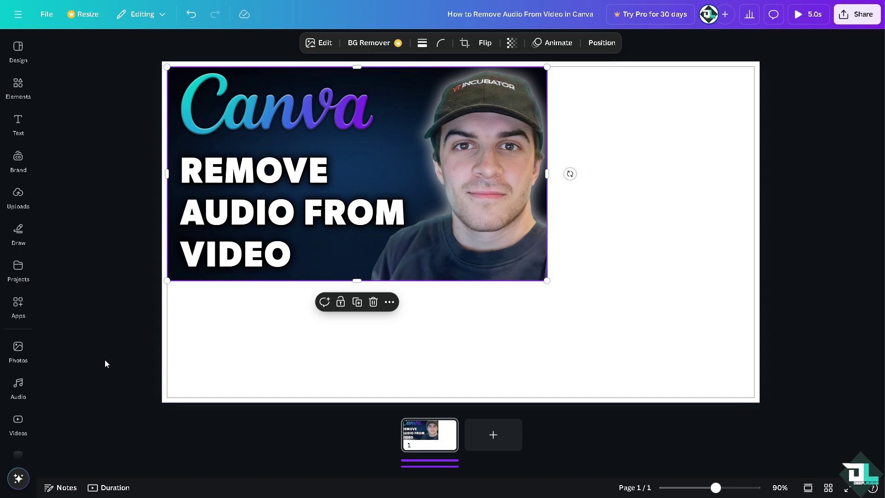
pyautogui.click(19, 420)
# Add the beach video, sized to sit beneath the thumbnail and widened rightward
pyautogui.moveTo(83, 156)
pyautogui.mouseDown()
pyautogui.moveTo(460, 218)
pyautogui.moveTo(418, 240)
pyautogui.mouseUp()
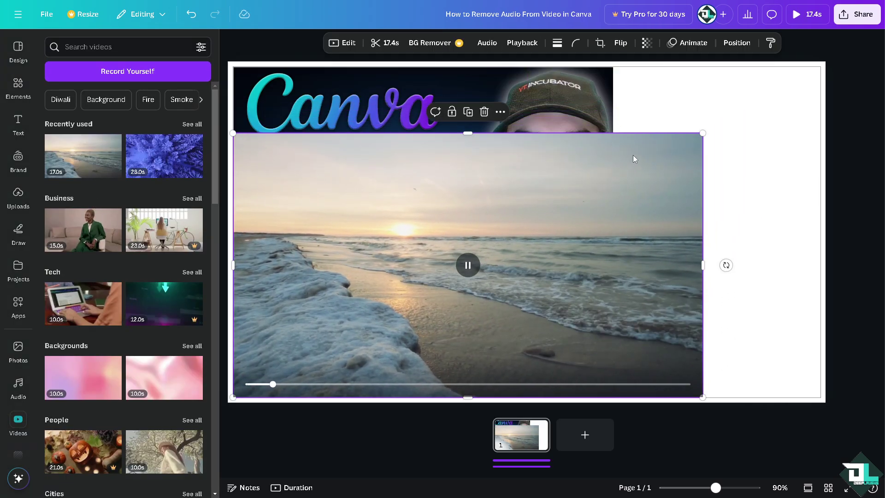
pyautogui.moveTo(703, 135); pyautogui.dragTo(468, 338)
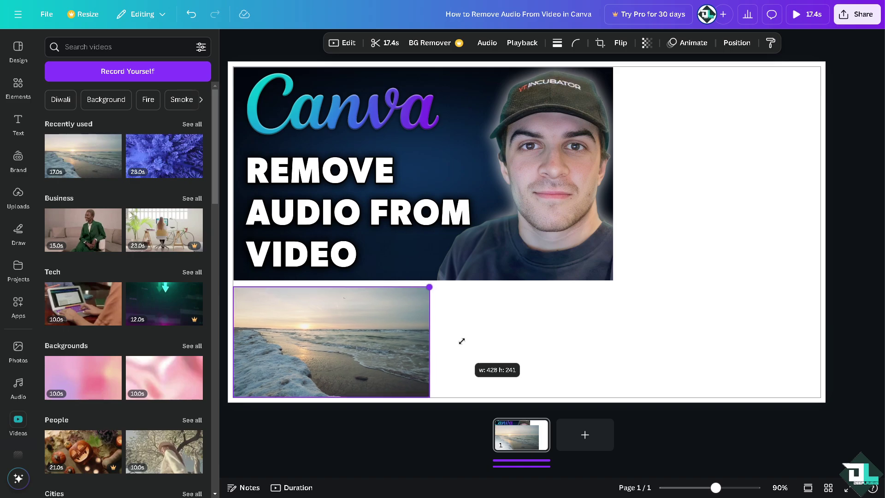
pyautogui.moveTo(441, 338); pyautogui.dragTo(611, 329)
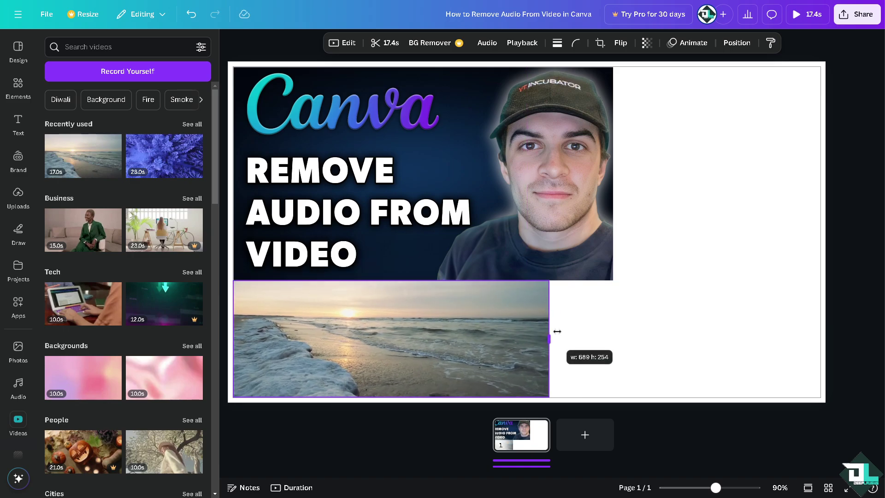
pyautogui.scroll(-3, 19, 325)
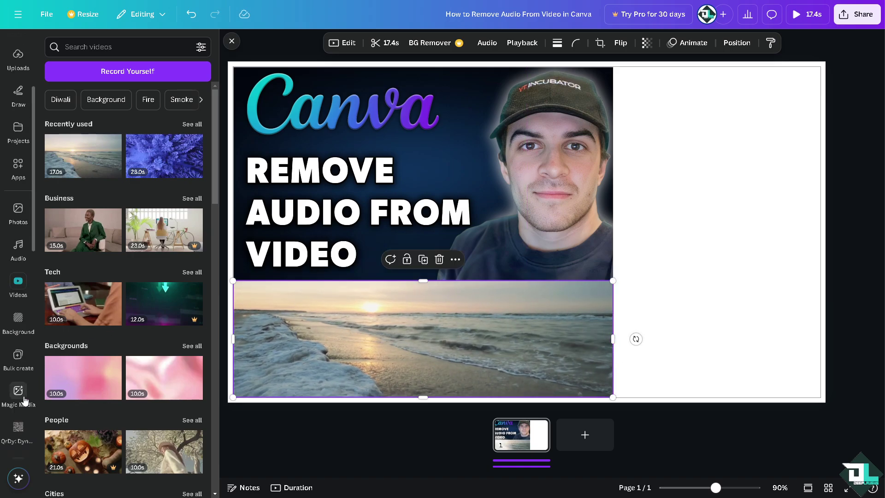
# Apply the purple balloons image as the page background
pyautogui.click(19, 324)
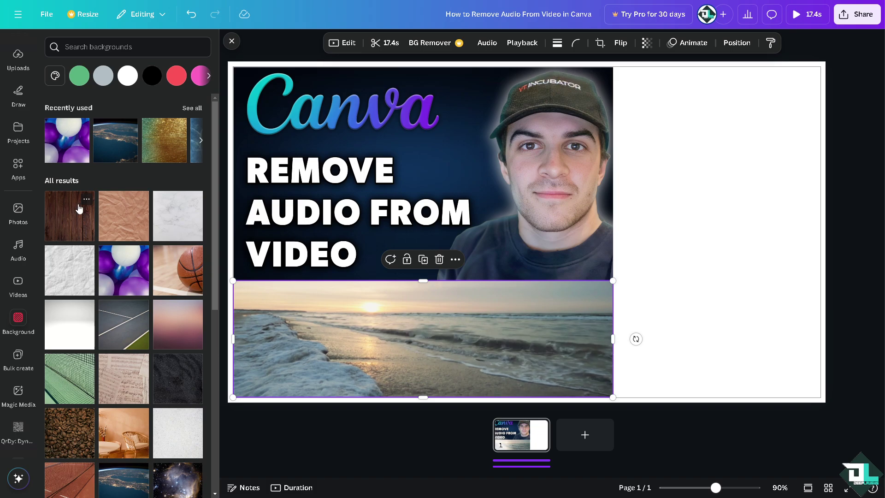
pyautogui.click(65, 145)
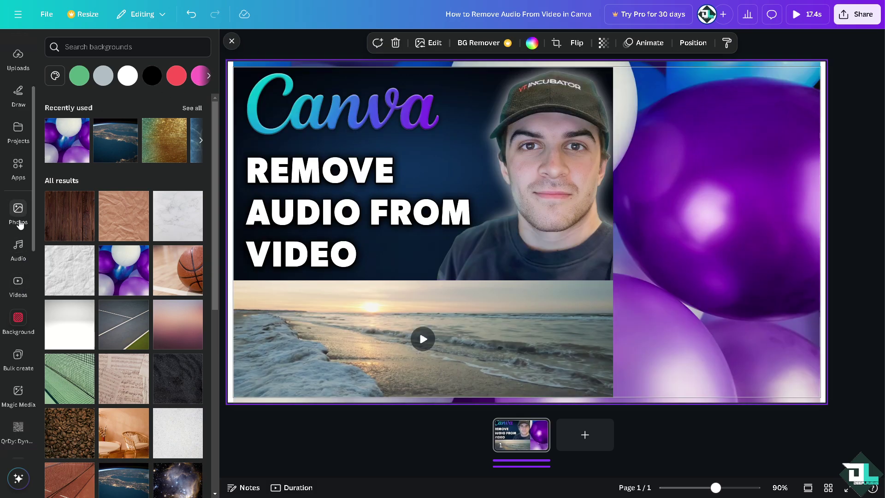
pyautogui.click(19, 285)
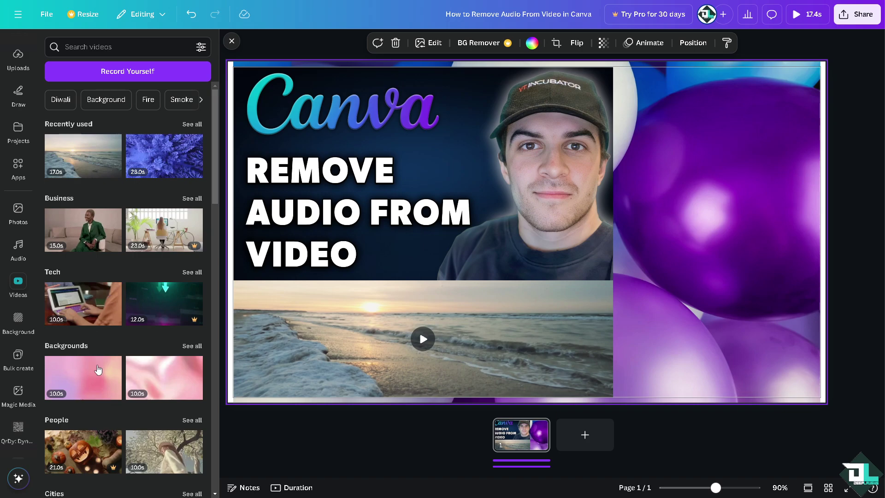
# Add the blossom tree video at upper right, stretched to the page bottom, then select the beach clip
pyautogui.click(163, 451)
pyautogui.moveTo(529, 229); pyautogui.dragTo(621, 157)
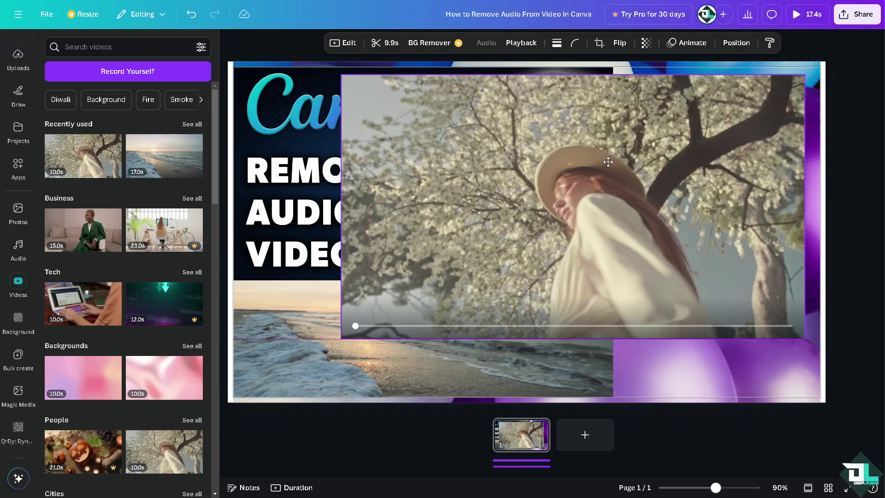
pyautogui.moveTo(358, 199); pyautogui.dragTo(623, 192)
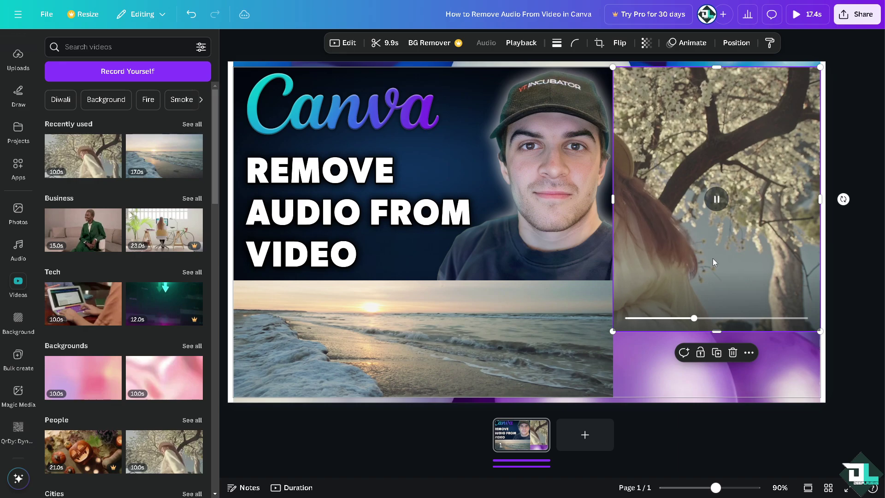
pyautogui.moveTo(720, 335); pyautogui.dragTo(719, 400)
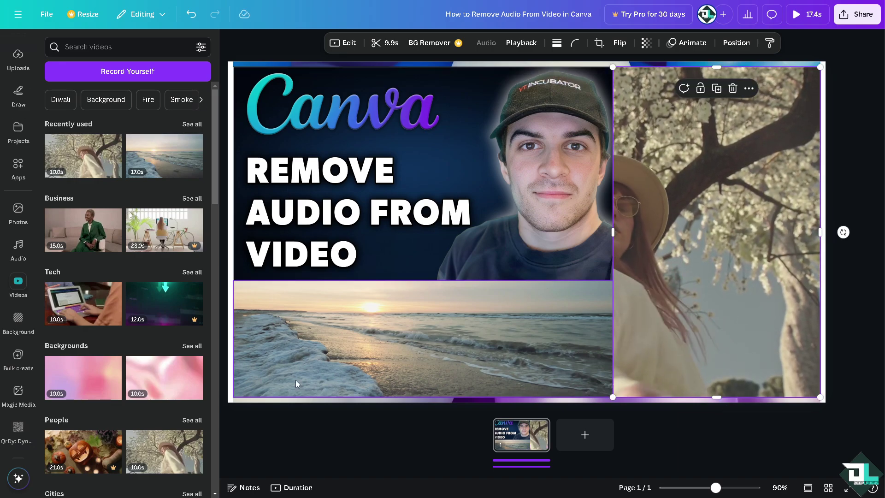
pyautogui.click(375, 330)
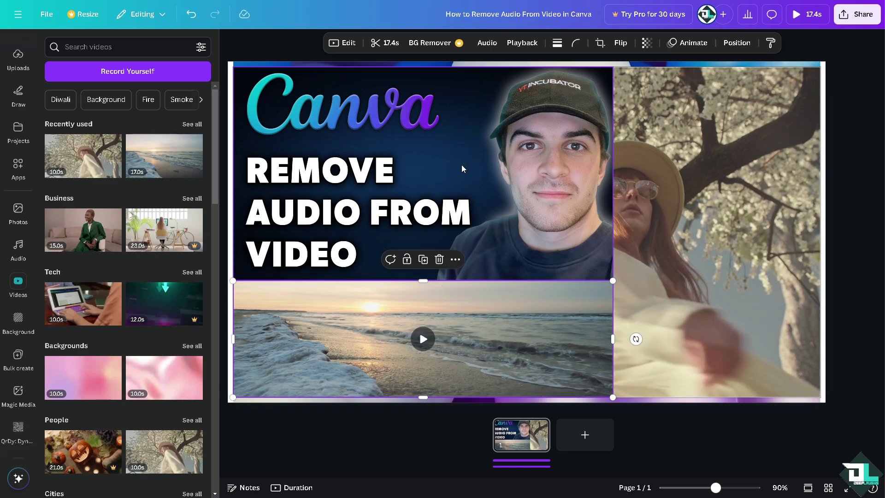
pyautogui.moveTo(423, 339)
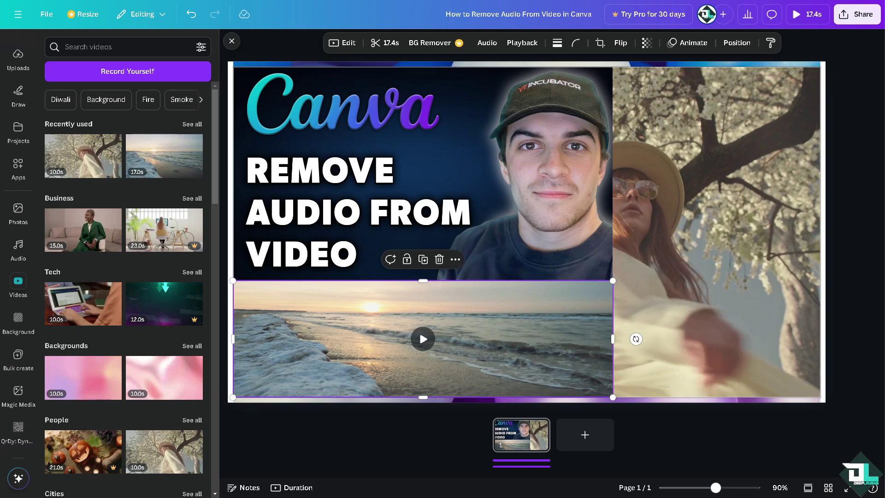
pyautogui.press('Escape')
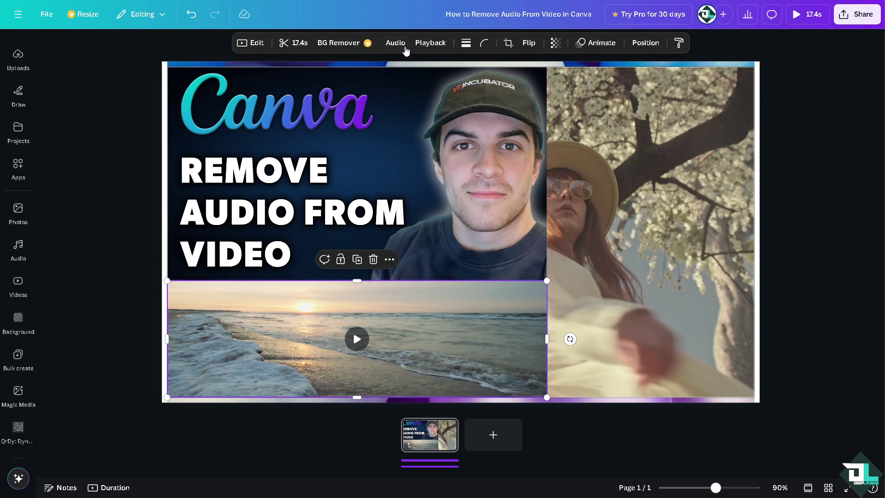
# Lower the beach video's volume to 0 in the Audio settings
pyautogui.click(395, 43)
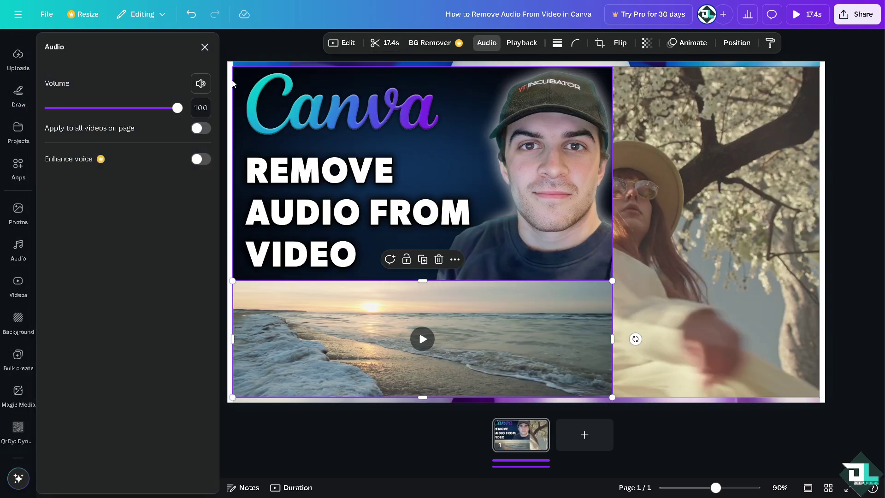
pyautogui.click(201, 84)
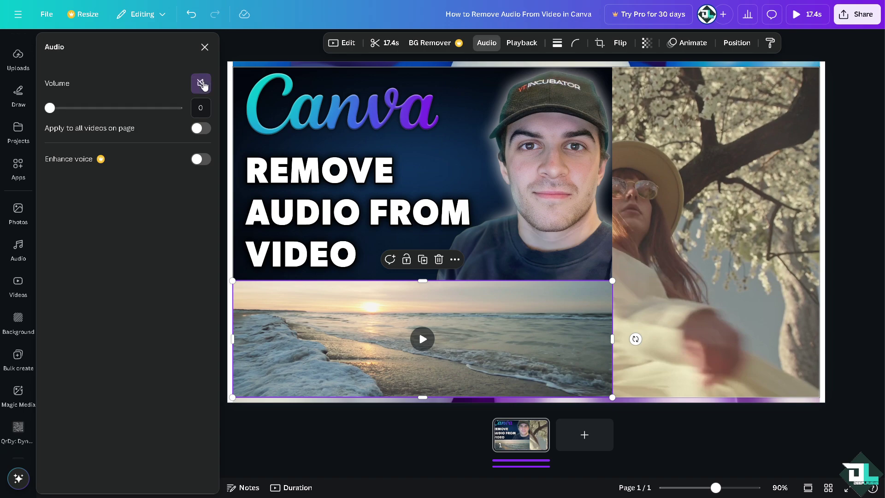
pyautogui.click(201, 85)
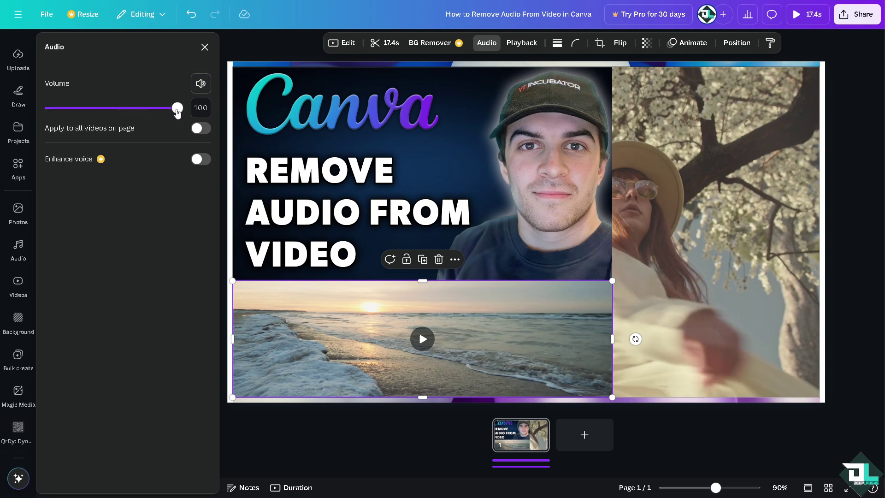
pyautogui.moveTo(167, 109); pyautogui.dragTo(42, 109)
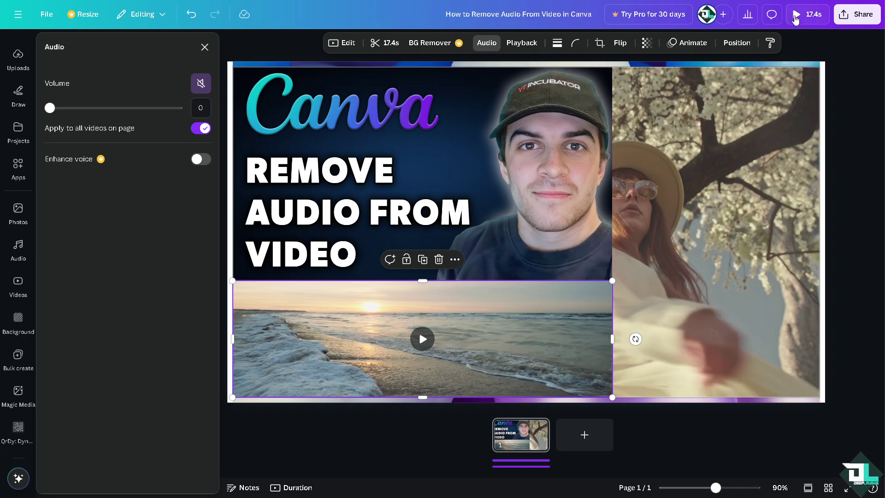
# Preview the silenced design full screen, then close the audio settings
pyautogui.click(797, 15)
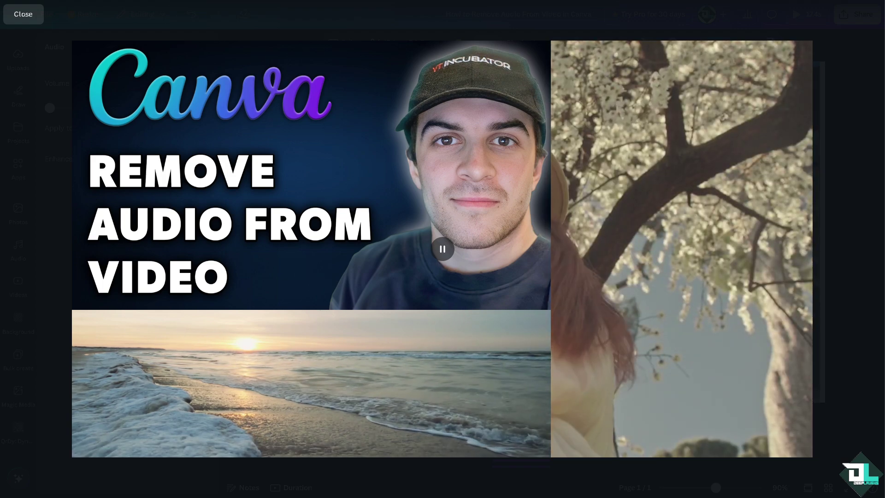
pyautogui.click(27, 15)
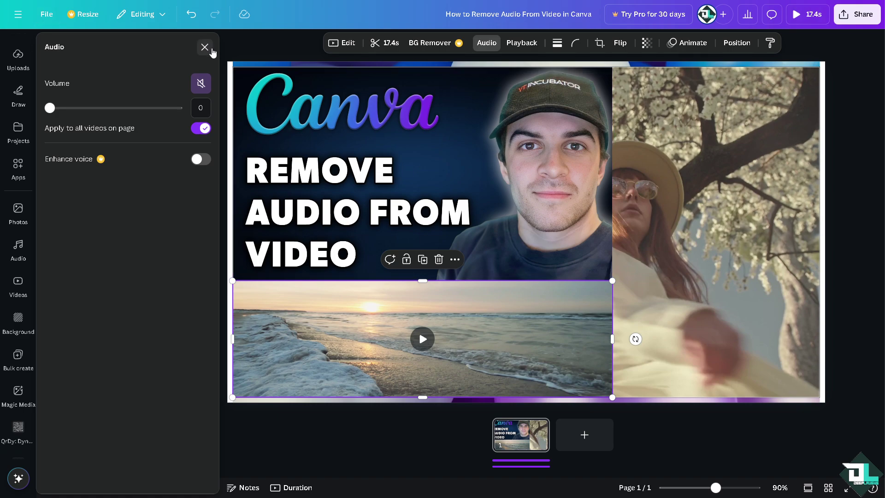
pyautogui.click(204, 46)
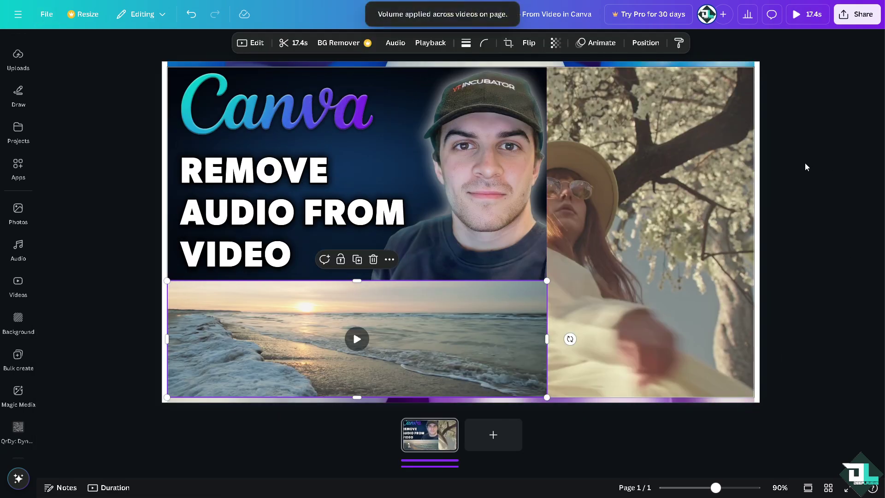
# Review the available download file types in the Share panel
pyautogui.click(860, 14)
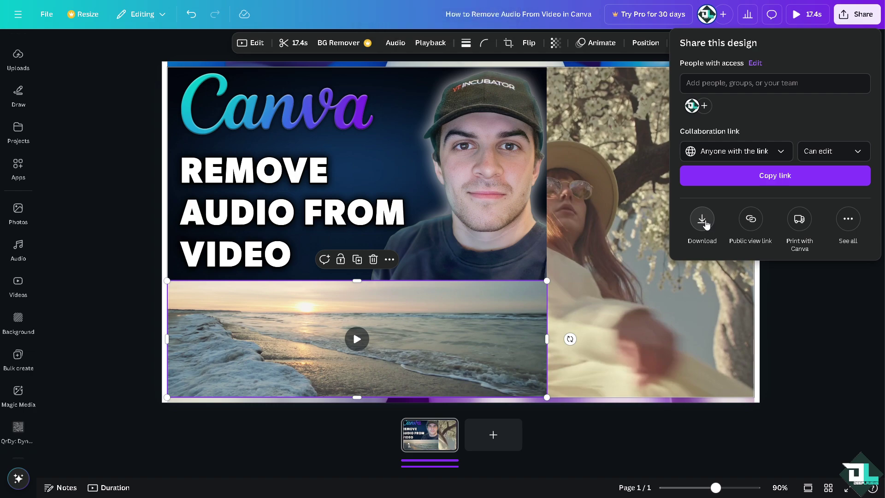
pyautogui.click(702, 219)
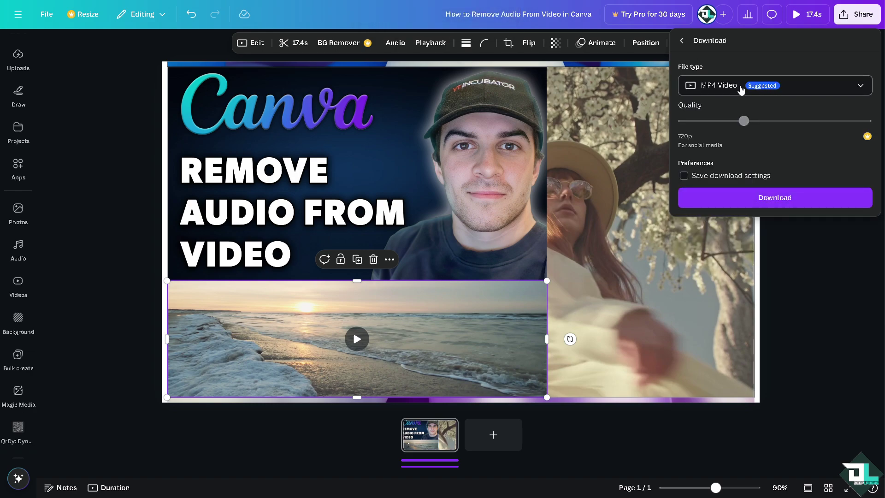
pyautogui.click(732, 87)
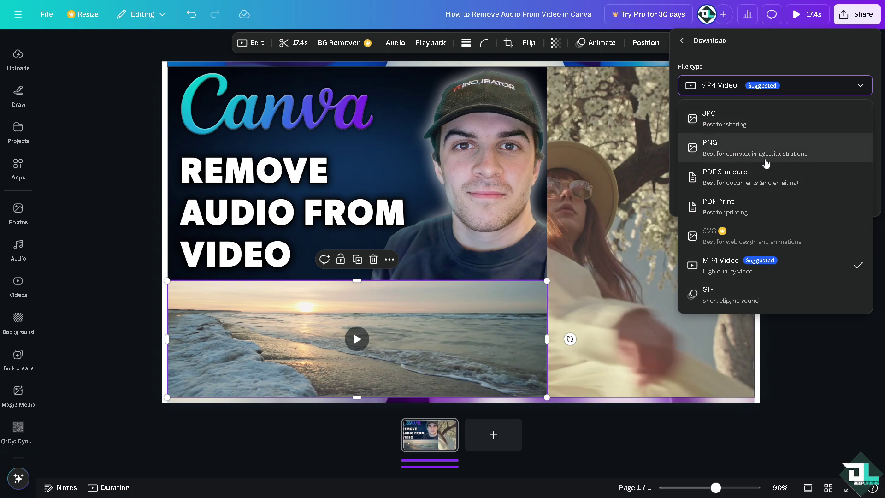
pyautogui.click(681, 40)
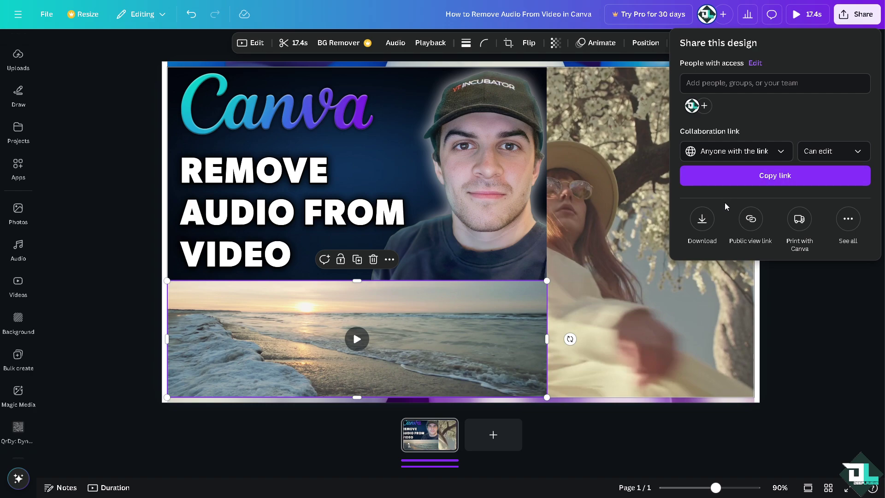
# Copy the design's collaboration link and play the design full screen
pyautogui.click(746, 180)
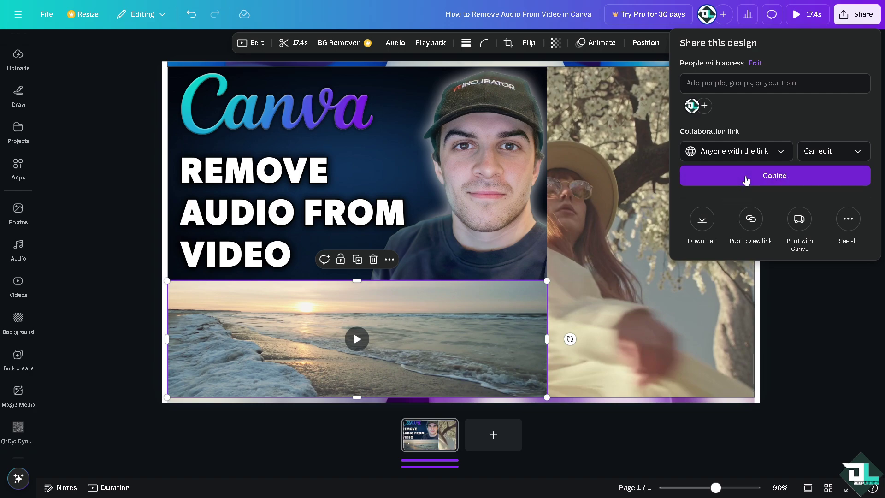
pyautogui.click(816, 327)
pyautogui.click(804, 14)
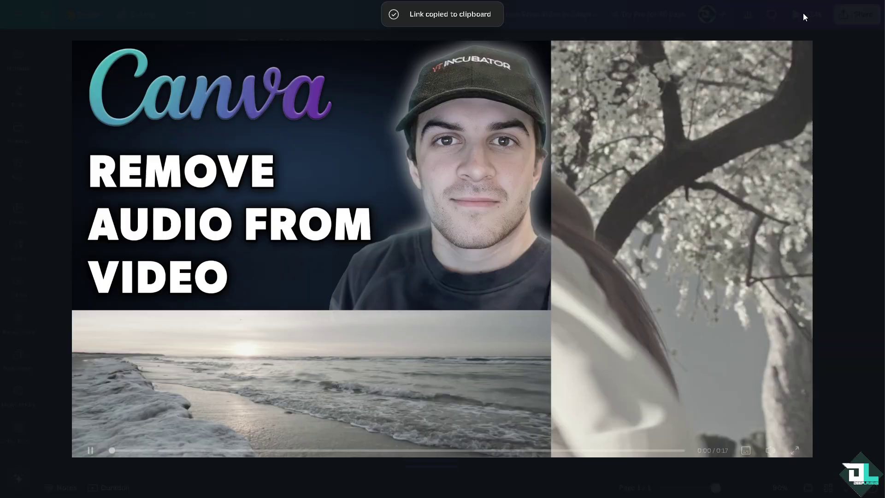